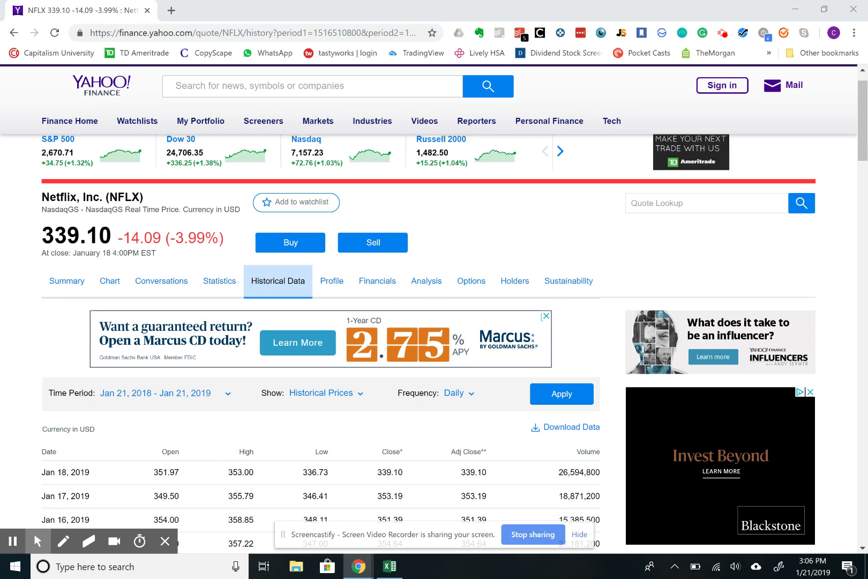
# Switch from the Yahoo Finance NFLX page to the NFLX (1) Excel workbook
pyautogui.hotkey('alt', 'Tab')
pyautogui.hotkey('alt', 'Tab')
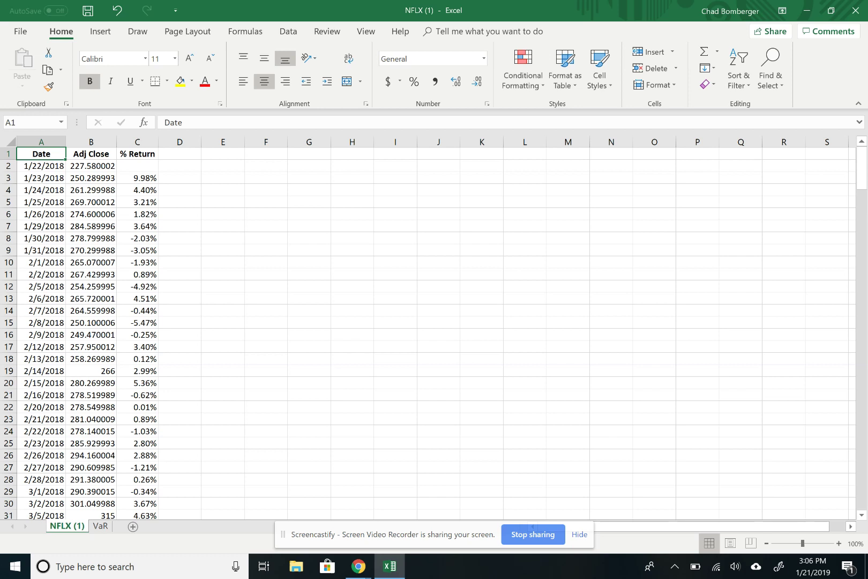
# Inspect the % Return formulas in cells C4 and C3
pyautogui.press('Right')
pyautogui.press('Right')
pyautogui.press('Down')
pyautogui.press('Down')
pyautogui.press('Down')
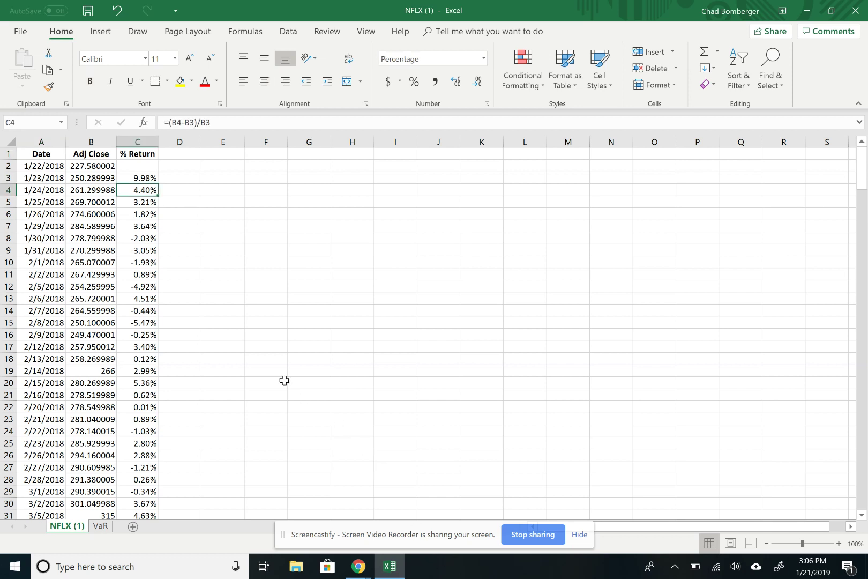
pyautogui.press('Up')
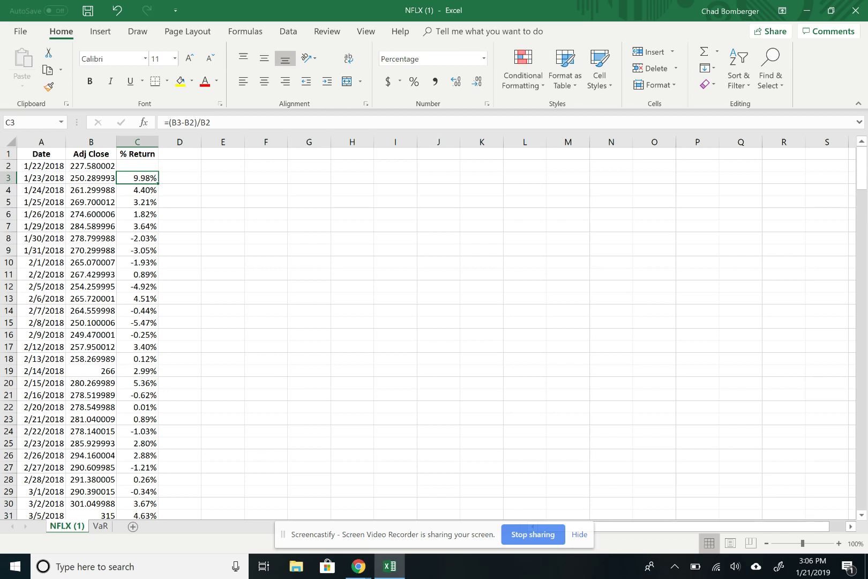
# Switch to the VaR sheet and review the return values in column A
pyautogui.hotkey('ctrl', 'pagedown')
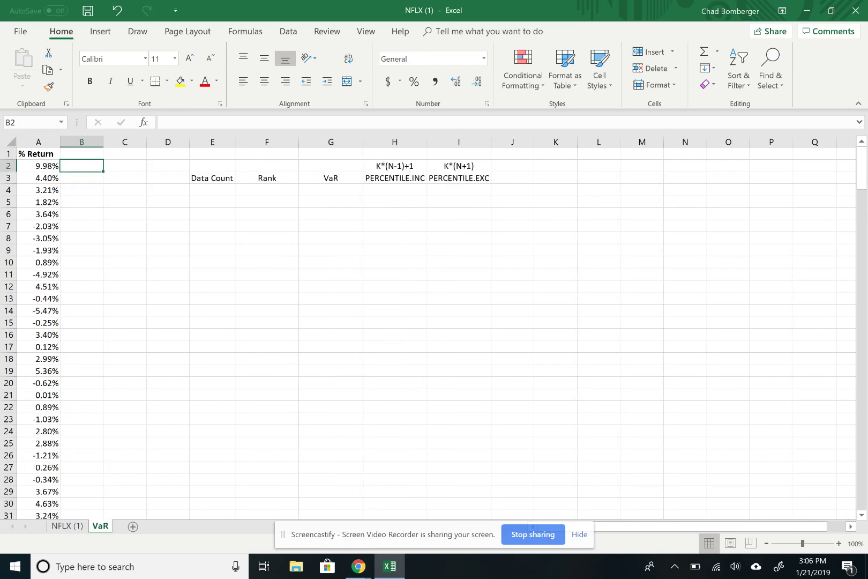
pyautogui.press('Left')
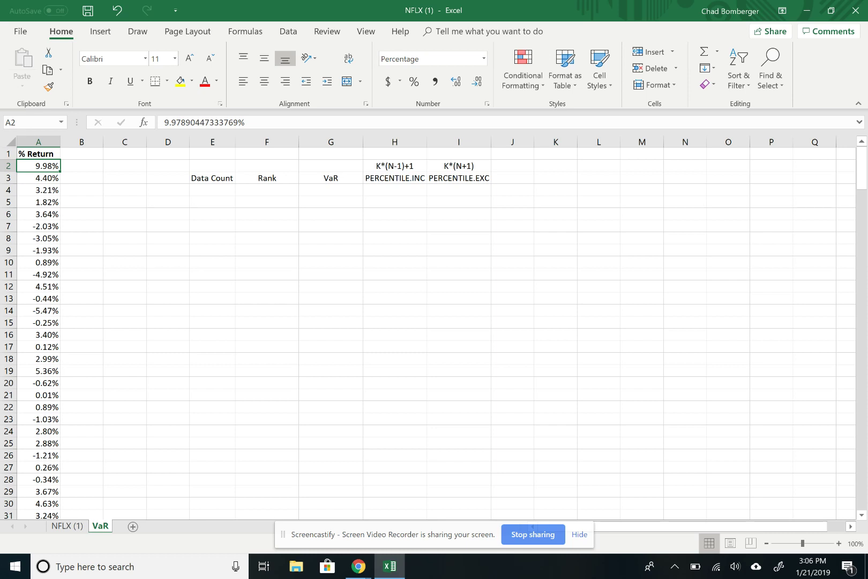
pyautogui.press('Down')
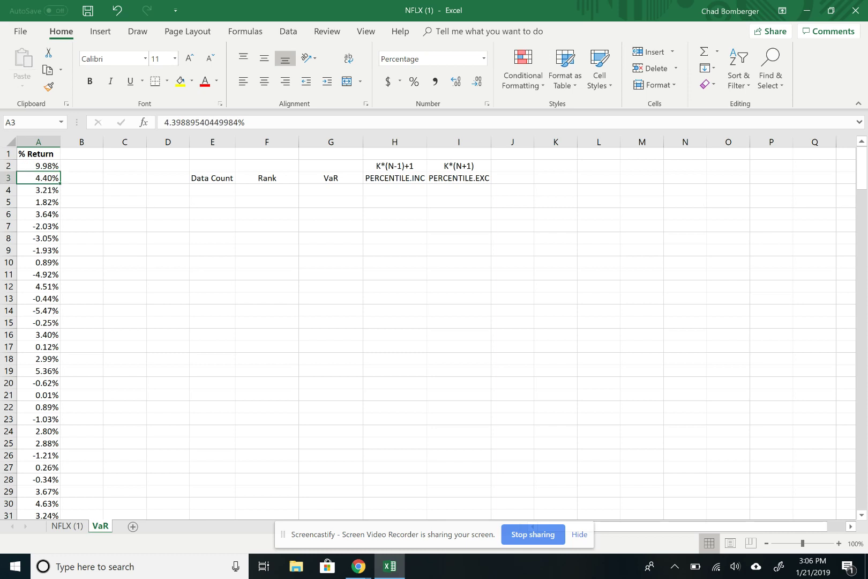
pyautogui.press('Right')
pyautogui.press('Right')
pyautogui.press('Right')
pyautogui.press('Right')
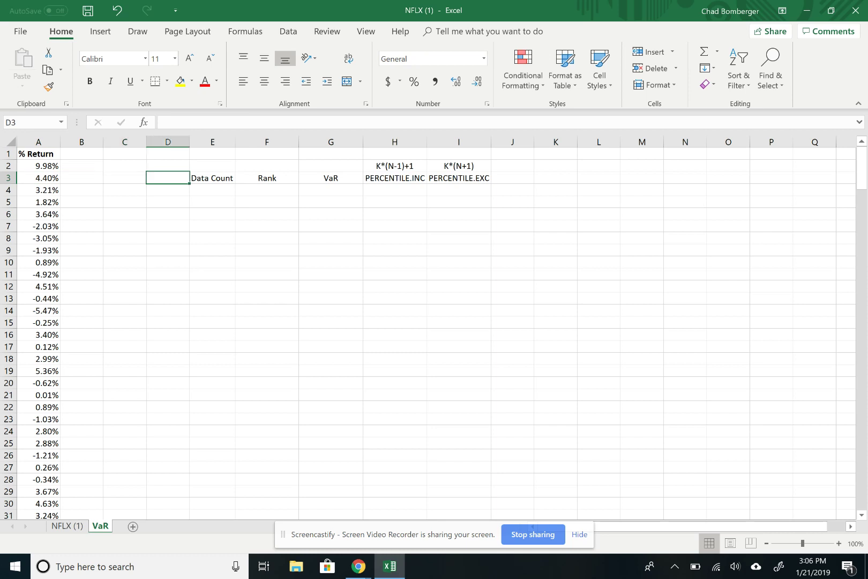
# Enter =COUNT(A2:A251) in E4 to get a Data Count of 250
pyautogui.press('Down')
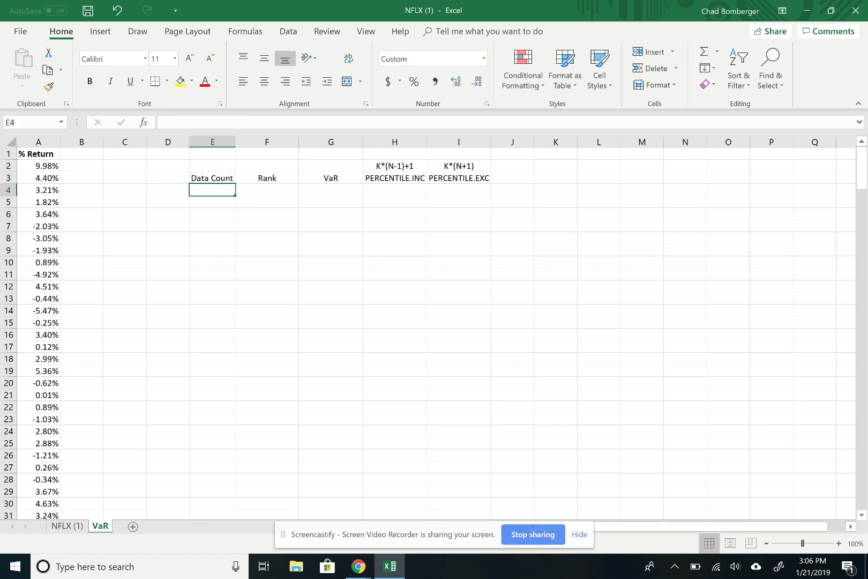
pyautogui.write('=')
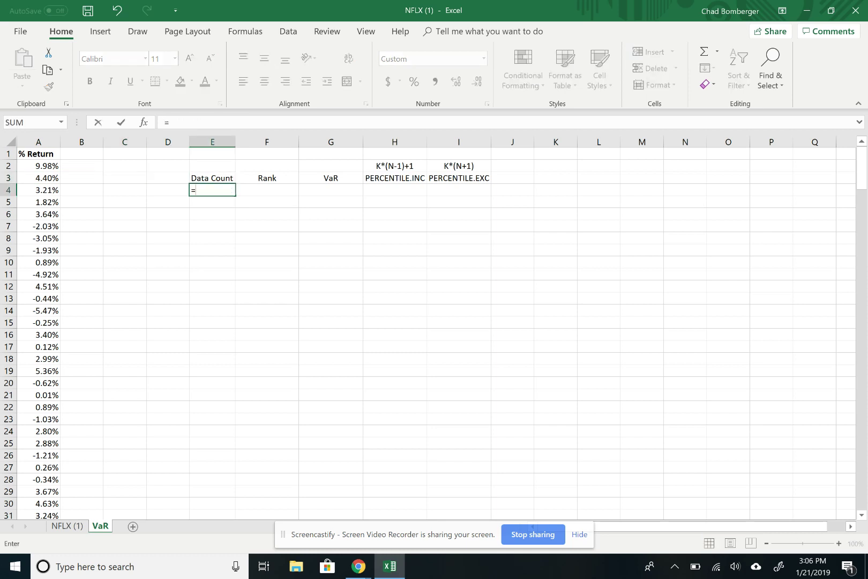
pyautogui.write('count')
pyautogui.press('Tab')
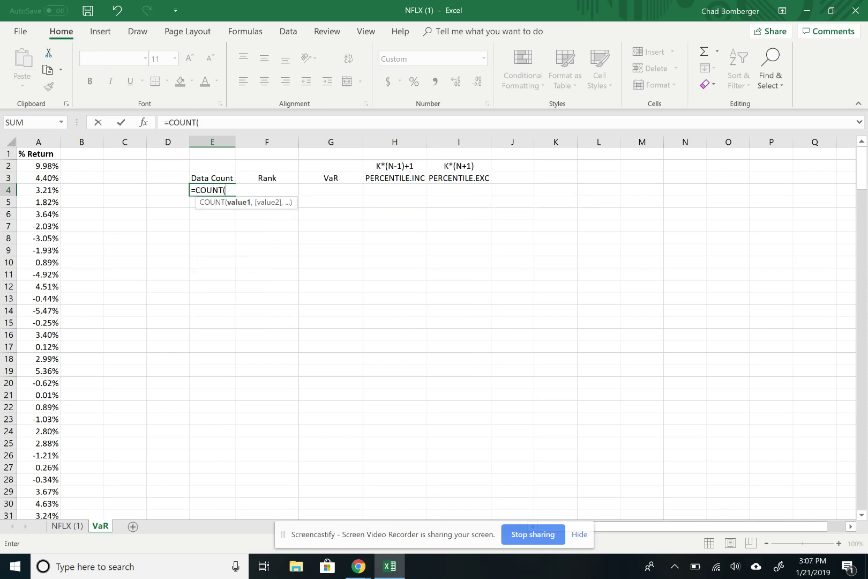
pyautogui.press('Left')
pyautogui.press('Left')
pyautogui.press('Left')
pyautogui.press('Left')
pyautogui.press('Up')
pyautogui.press('Up')
pyautogui.hotkey('ctrl', 'shift', 'Down')
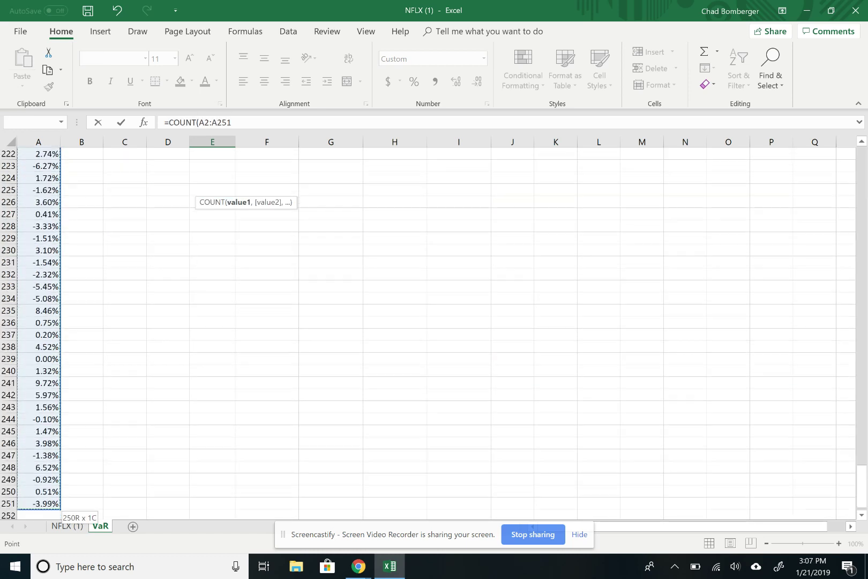
pyautogui.press('Return')
pyautogui.press('Up')
pyautogui.press('Up')
pyautogui.press('Up')
pyautogui.press('Up')
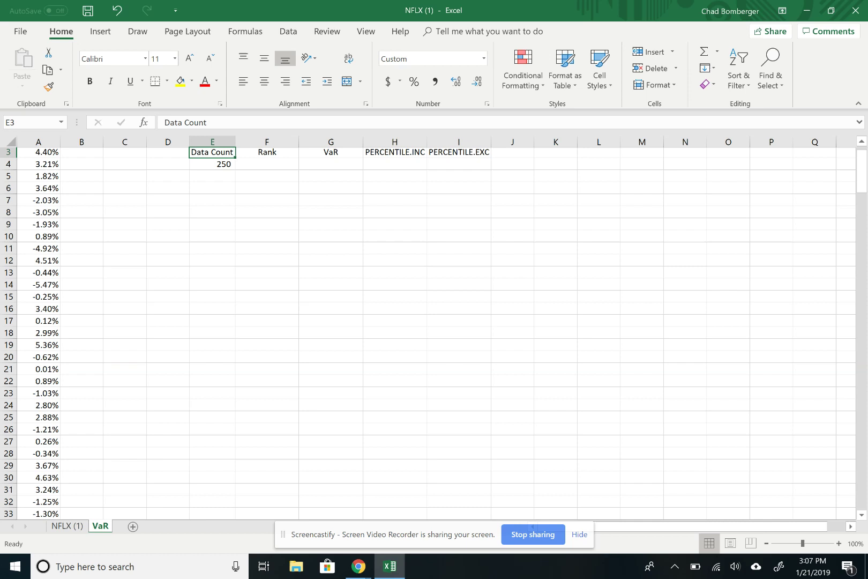
# Enter =E4*0.95 in F4 to get a Rank of 238
pyautogui.press('Down')
pyautogui.press('Down')
pyautogui.press('Down')
pyautogui.press('Right')
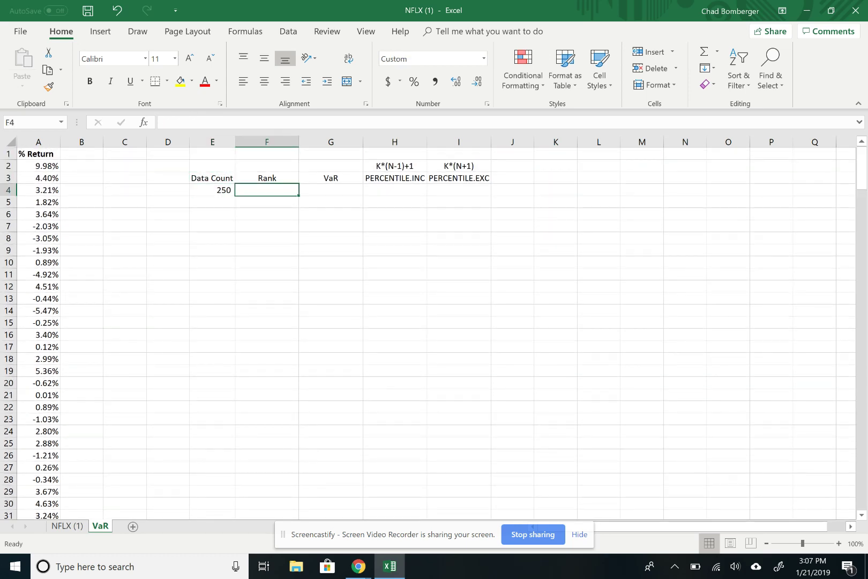
pyautogui.write('=')
pyautogui.press('Left')
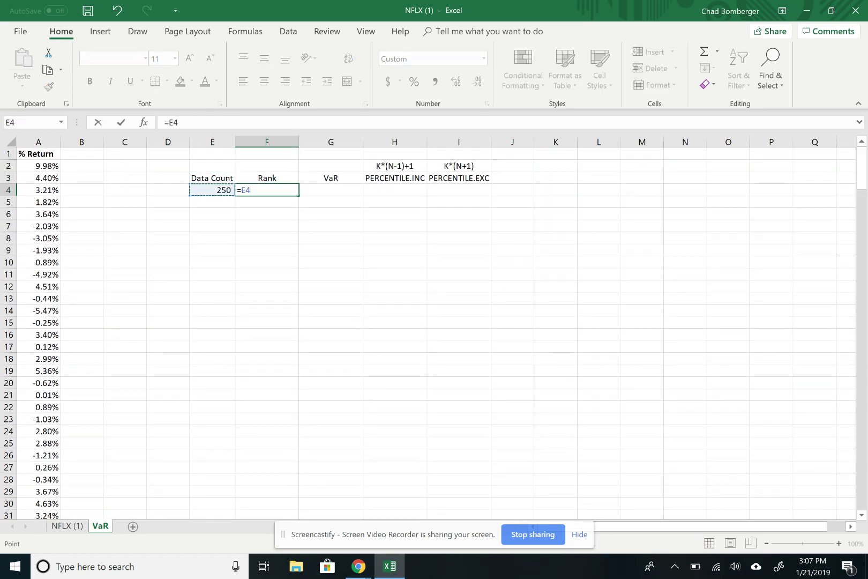
pyautogui.write('*.95')
pyautogui.press('Return')
pyautogui.press('Up')
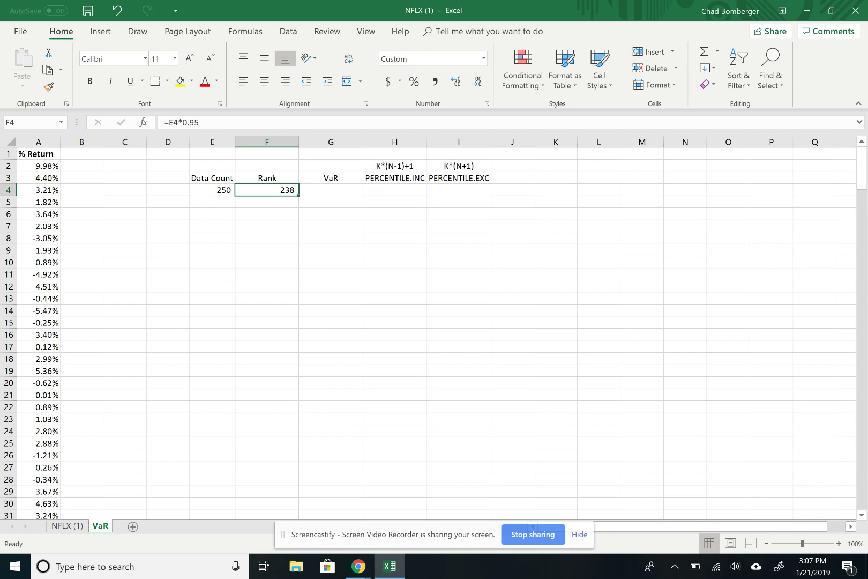
pyautogui.press('Left')
pyautogui.press('Left')
pyautogui.press('Left')
pyautogui.press('Left')
pyautogui.press('Left')
pyautogui.press('Up')
pyautogui.press('Up')
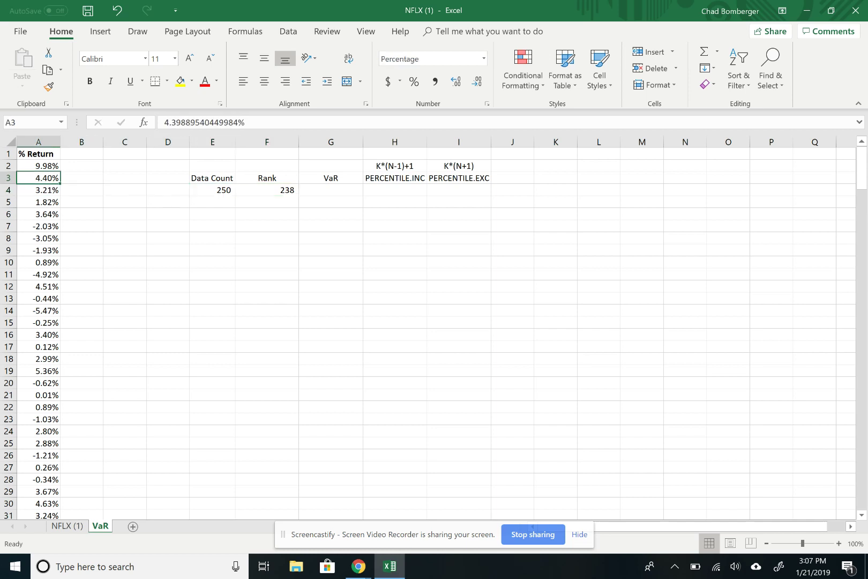
# Sort the % Return values in A2:A251 from smallest to largest
pyautogui.press('Right')
pyautogui.press('Left')
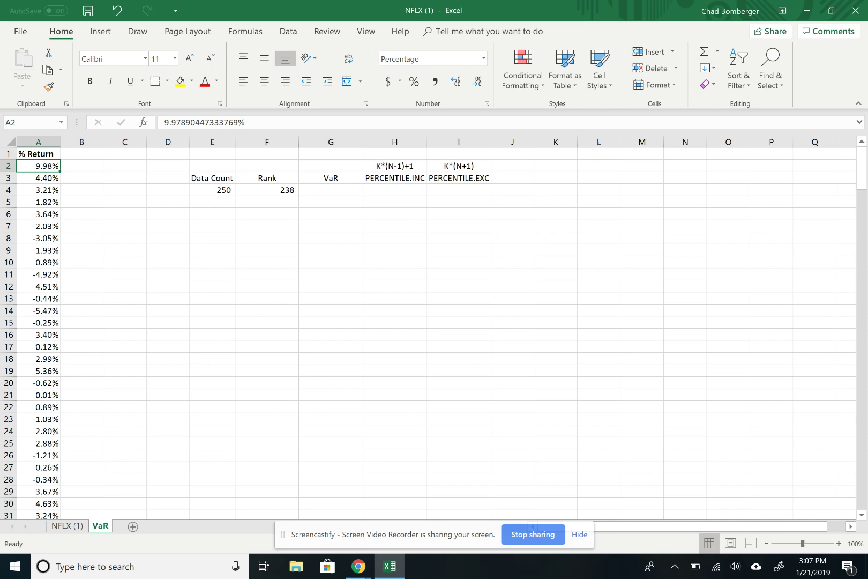
pyautogui.hotkey('ctrl', 'shift', 'Down')
pyautogui.scroll(-5, 567, 70)
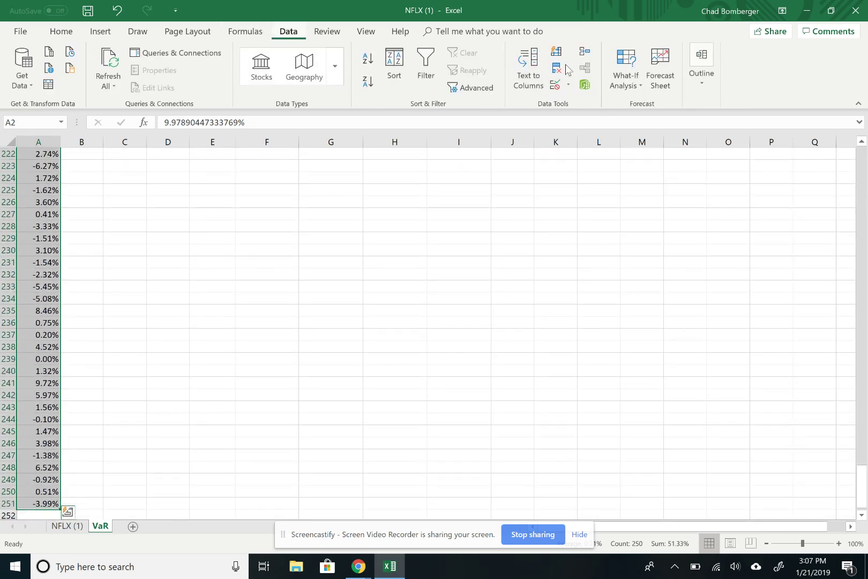
pyautogui.click(367, 58)
# Number column B with ranks 1 through 250 beside the sorted returns
pyautogui.press('Right')
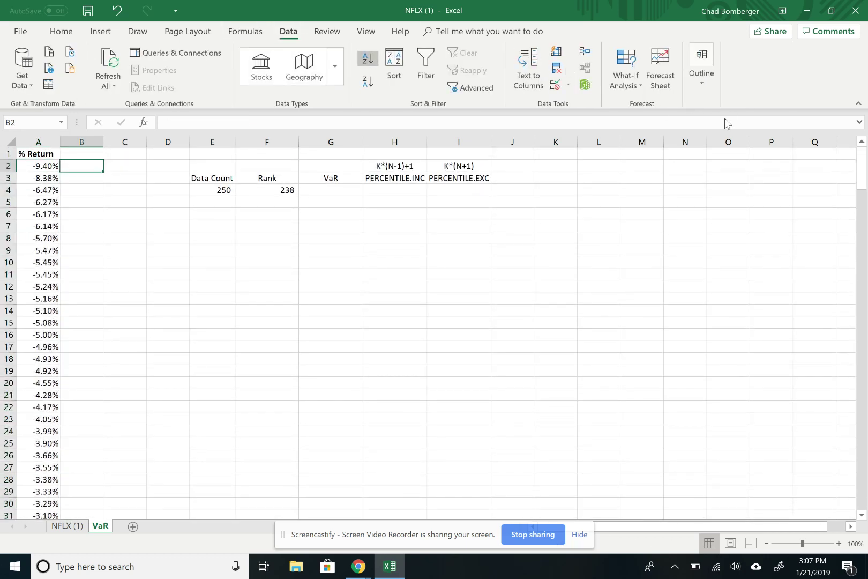
pyautogui.write('1')
pyautogui.press('Return')
pyautogui.write('2')
pyautogui.press('Return')
pyautogui.write('3')
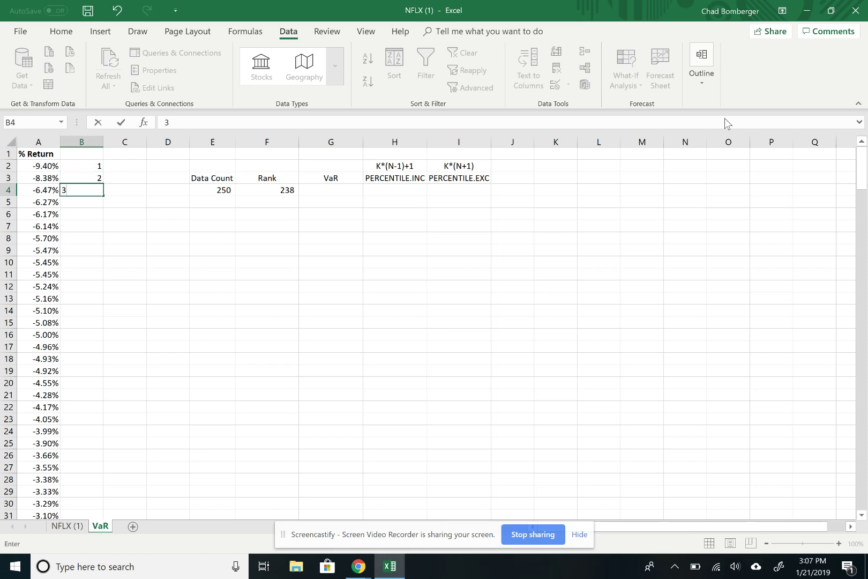
pyautogui.press('Return')
pyautogui.press('Up')
pyautogui.press('Up')
pyautogui.press('Up')
pyautogui.hotkey('shift', 'Down')
pyautogui.hotkey('shift', 'Down')
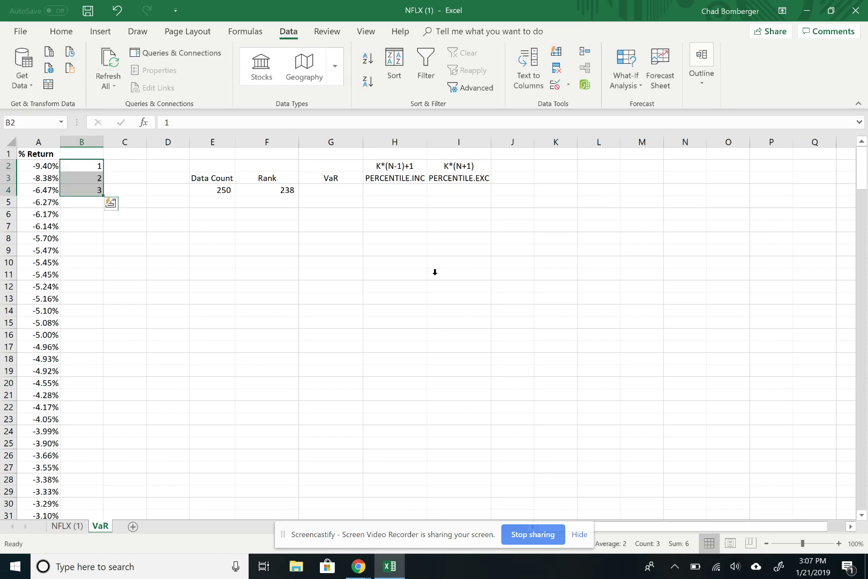
pyautogui.hotkey('ctrl', 'e')
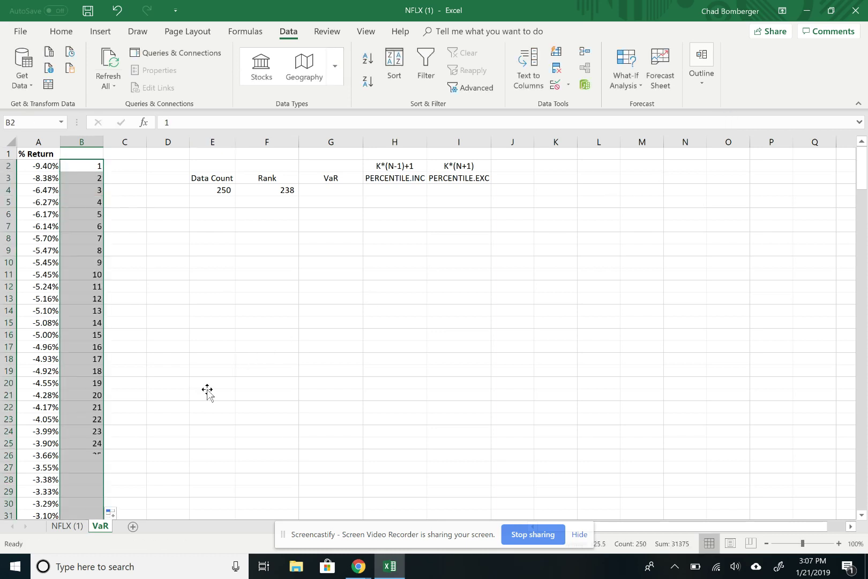
pyautogui.hotkey('ctrl', 'Down')
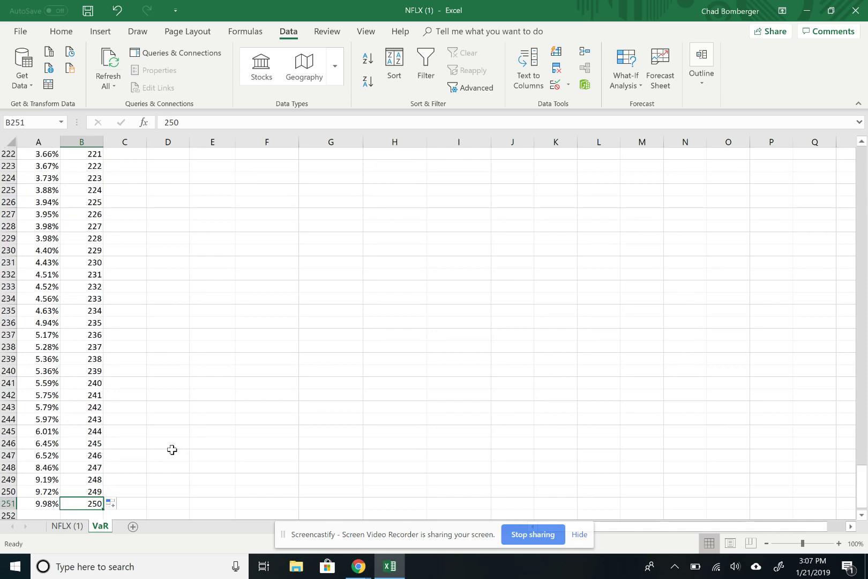
pyautogui.hotkey('ctrl', 'Up')
pyautogui.hotkey('ctrl', 'Down')
pyautogui.hotkey('ctrl', 'Up')
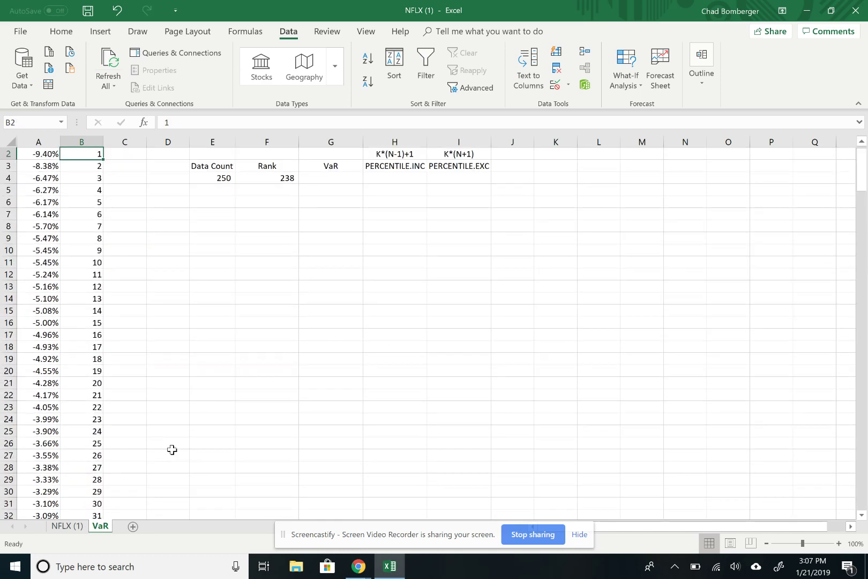
pyautogui.press('Down')
pyautogui.press('Down')
pyautogui.press('Right')
pyautogui.press('Right')
pyautogui.press('Right')
pyautogui.press('Right')
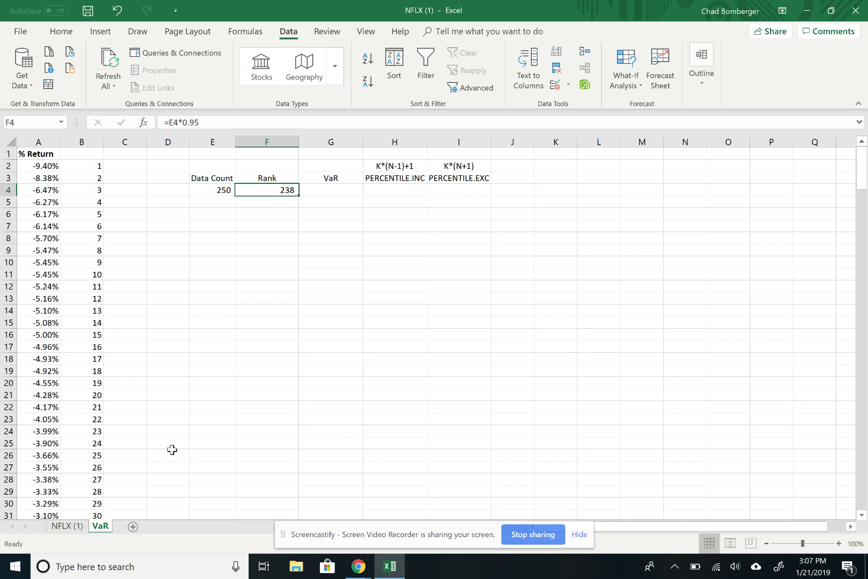
# Enter a VaR formula in G4 pointing to A239, the rank-238 return, showing 5.36%
pyautogui.press('Right')
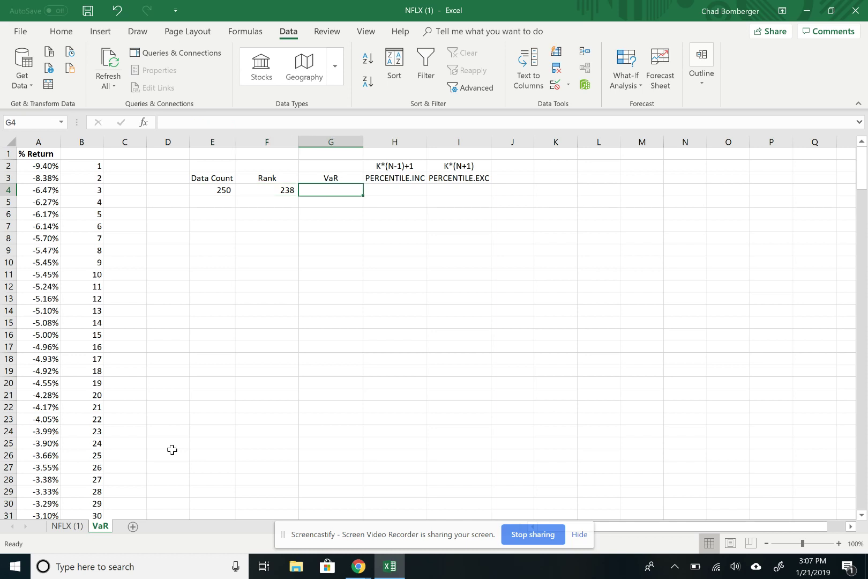
pyautogui.press('Left')
pyautogui.press('Right')
pyautogui.write('=')
pyautogui.press('Left')
pyautogui.press('Left')
pyautogui.press('Left')
pyautogui.press('Left')
pyautogui.press('Left')
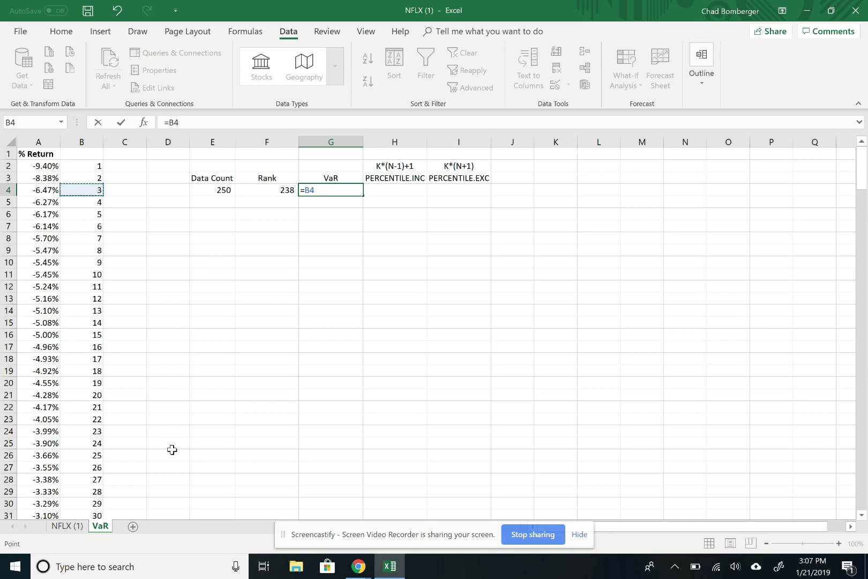
pyautogui.hotkey('ctrl', 'Down')
pyautogui.press('Up')
pyautogui.press('Up')
pyautogui.press('Up')
pyautogui.press('Up')
pyautogui.press('Up')
pyautogui.press('Up')
pyautogui.press('Up')
pyautogui.press('Up')
pyautogui.press('Up')
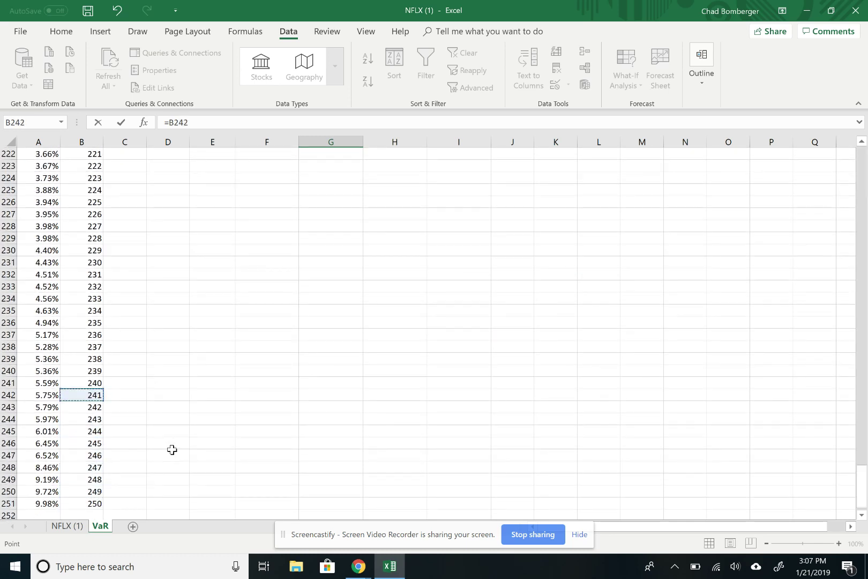
pyautogui.press('Up')
pyautogui.press('Up')
pyautogui.press('Up')
pyautogui.press('Left')
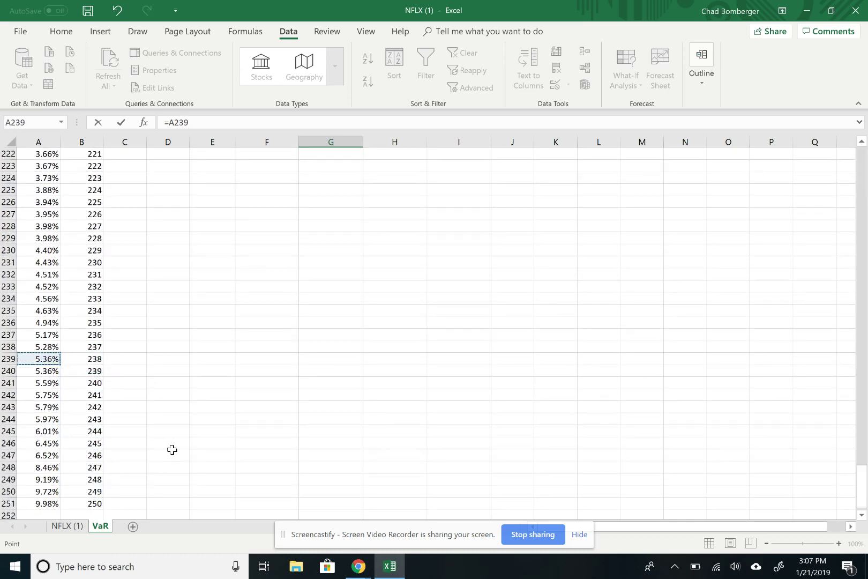
pyautogui.press('Return')
# Compare the K*(N-1)+1 and K*(N+1) labels before reaching the PERCENTILE.INC cell H4
pyautogui.press('Up')
pyautogui.press('Up')
pyautogui.press('Up')
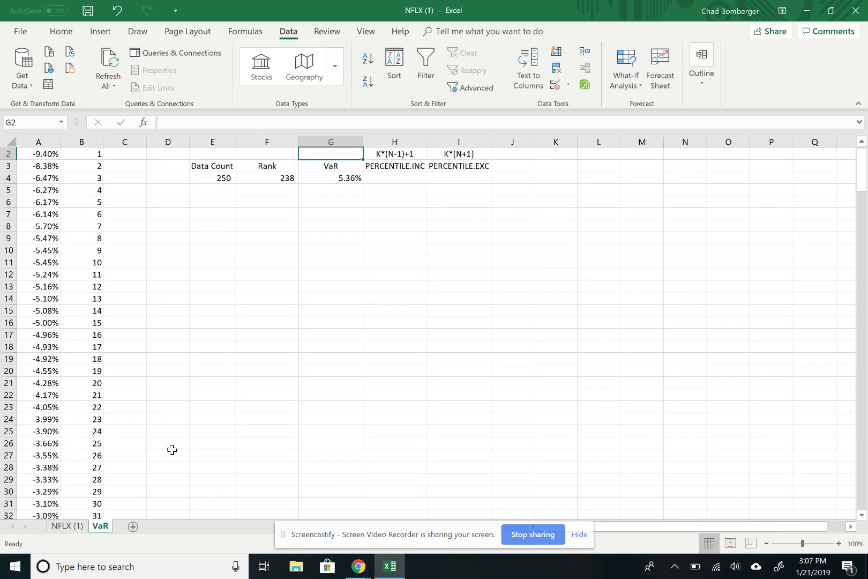
pyautogui.press('Down')
pyautogui.press('Down')
pyautogui.press('Right')
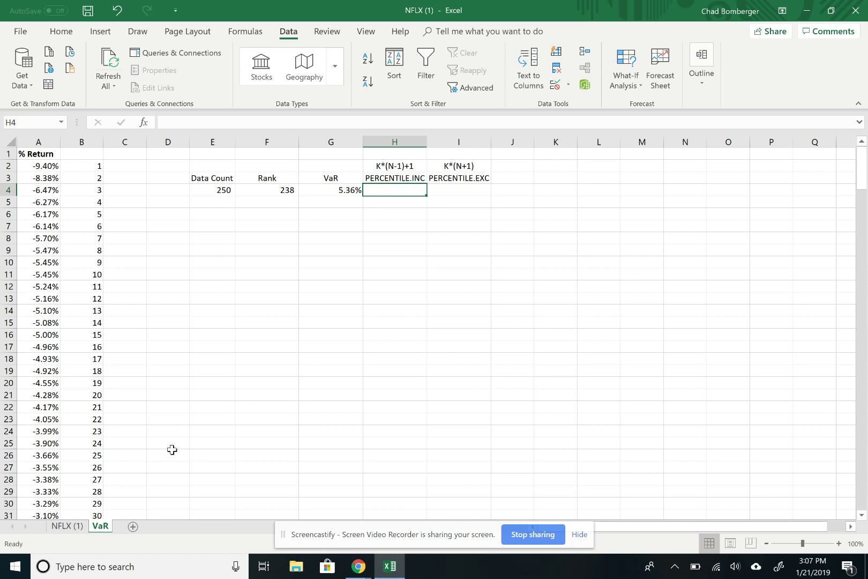
pyautogui.press('Down')
pyautogui.press('Down')
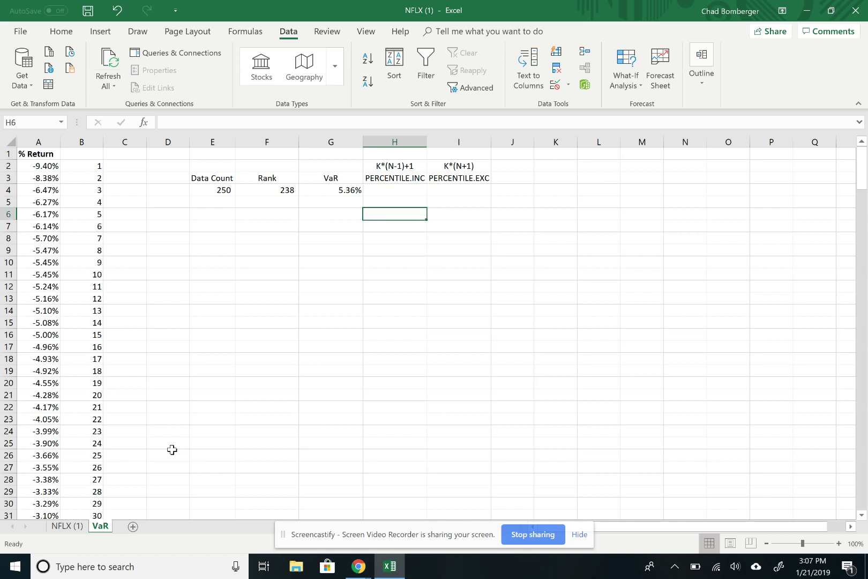
pyautogui.press('Up')
pyautogui.press('Up')
pyautogui.press('Up')
pyautogui.press('Up')
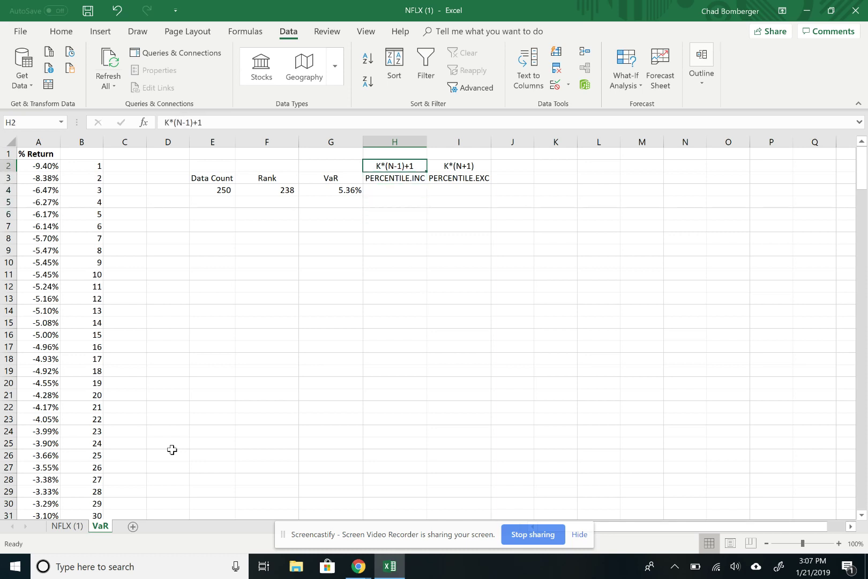
pyautogui.press('Right')
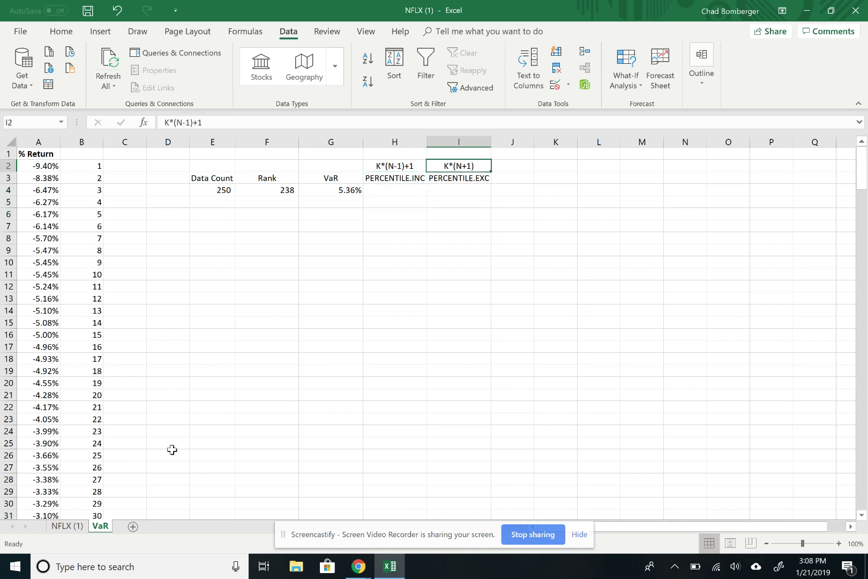
pyautogui.press('Left')
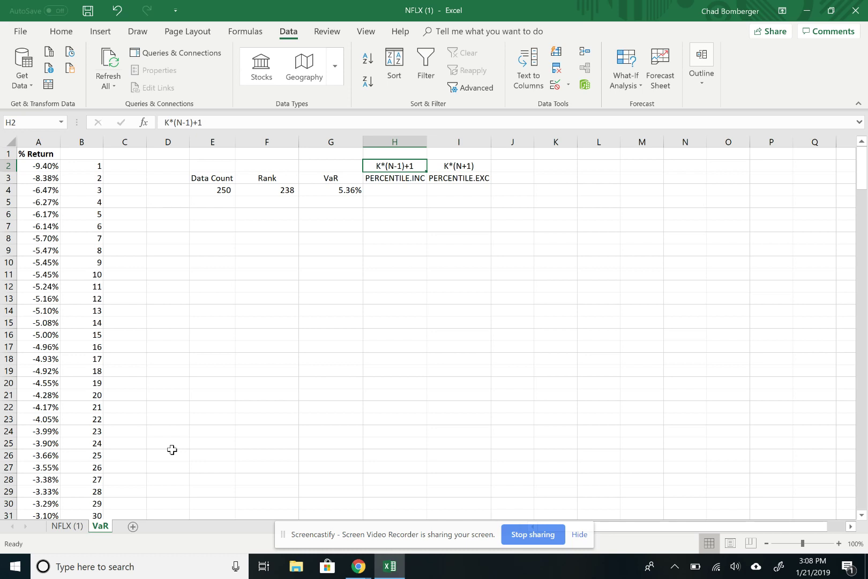
pyautogui.press('Right')
pyautogui.press('Left')
pyautogui.press('Down')
pyautogui.press('Down')
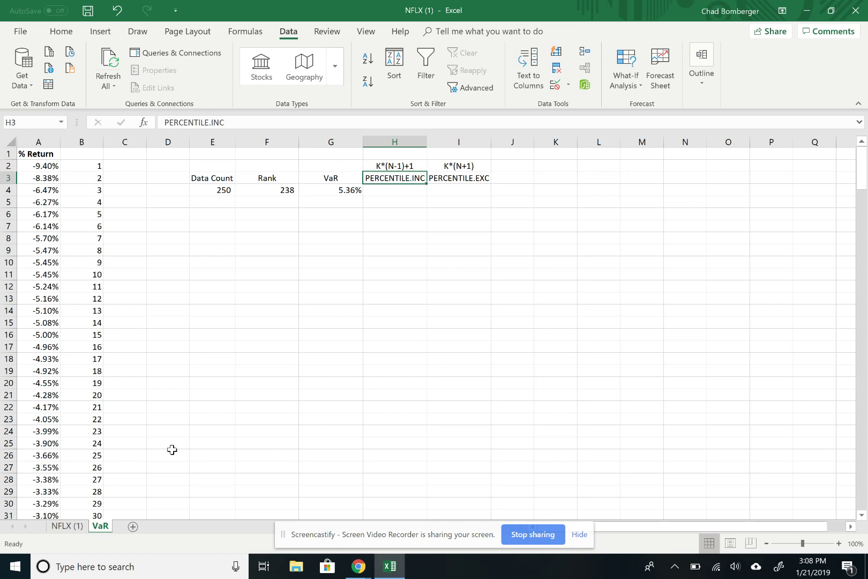
# Enter =PERCENTILE.INC(A2:A251,0.95) in H4, returning 5.33%
pyautogui.write('=')
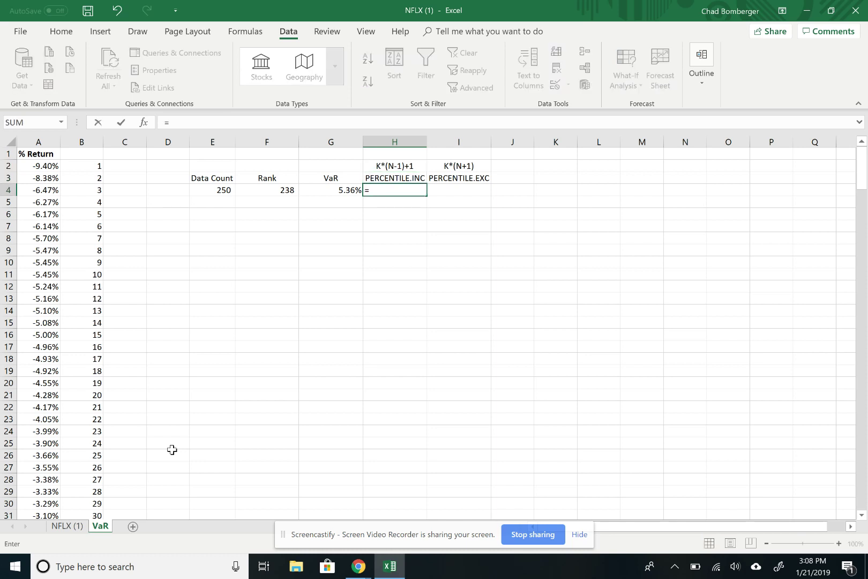
pyautogui.write('perce')
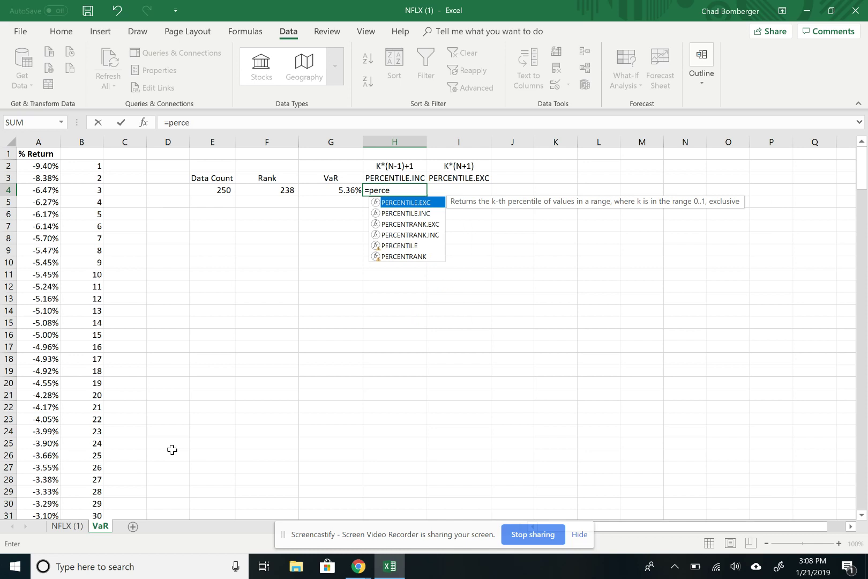
pyautogui.press('Down')
pyautogui.press('Tab')
pyautogui.press('Left')
pyautogui.press('Left')
pyautogui.press('Left')
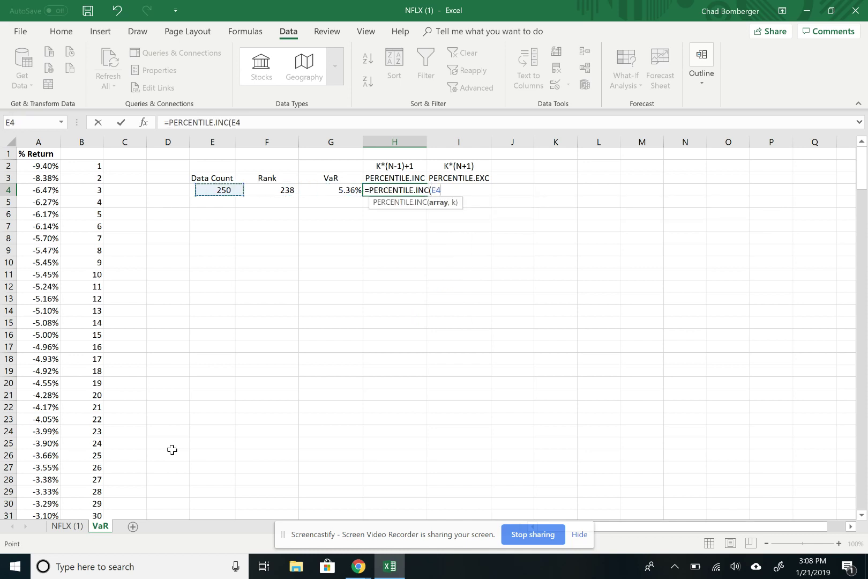
pyautogui.press('Left')
pyautogui.press('Left')
pyautogui.press('Left')
pyautogui.press('Left')
pyautogui.press('Up')
pyautogui.press('Up')
pyautogui.hotkey('ctrl', 'shift', 'Down')
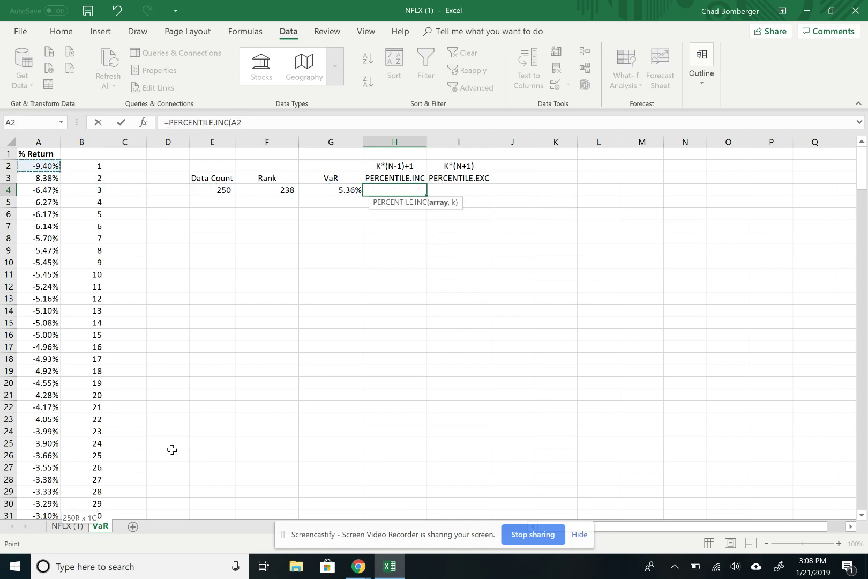
pyautogui.write(',')
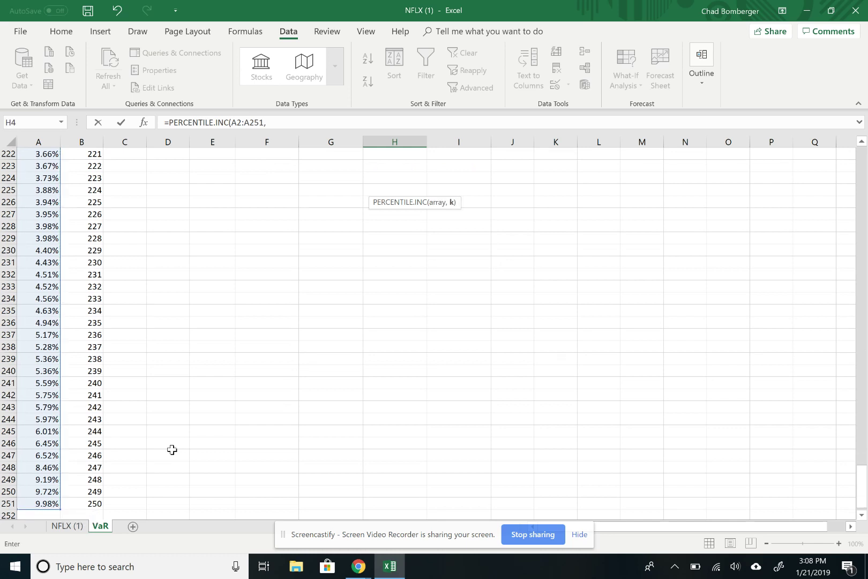
pyautogui.write('0')
pyautogui.write('95)')
pyautogui.press('Return')
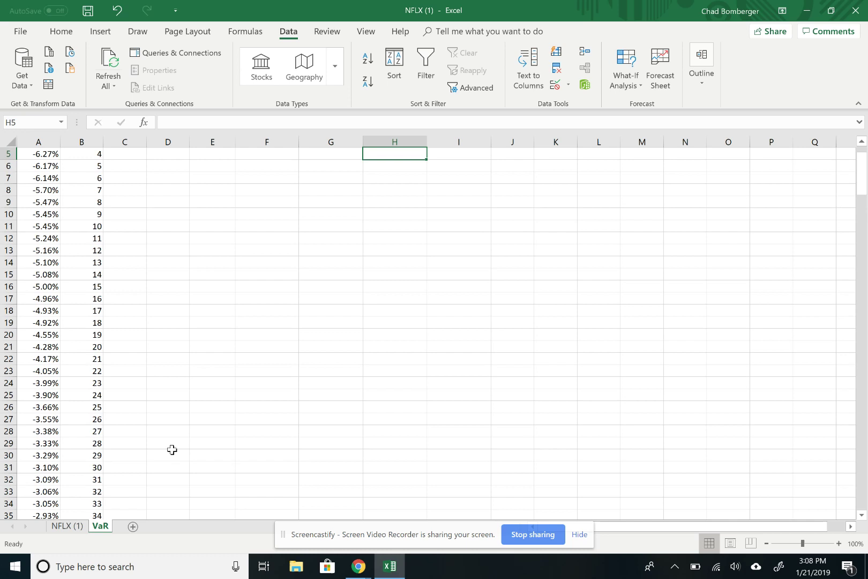
pyautogui.press('Up')
pyautogui.press('Up')
pyautogui.press('Up')
pyautogui.press('Up')
pyautogui.press('Down')
pyautogui.press('Down')
pyautogui.press('Down')
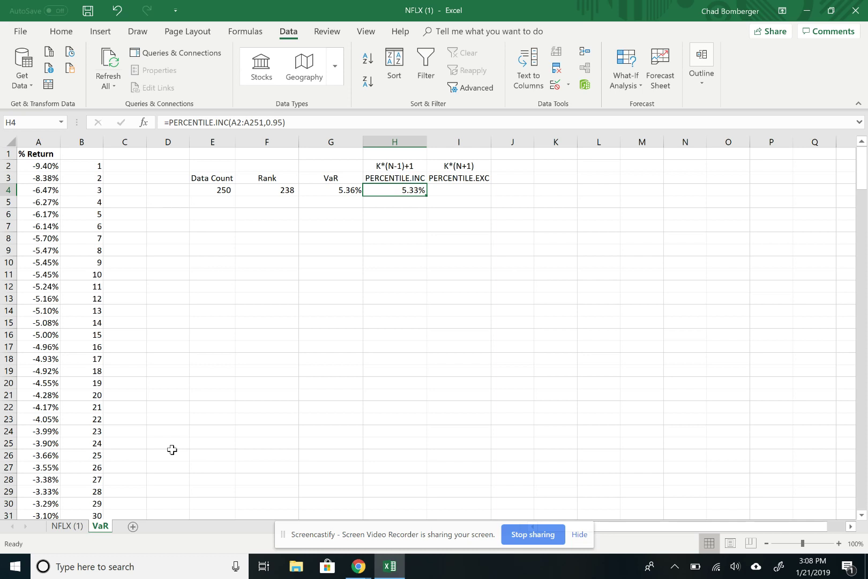
pyautogui.press('Right')
# Enter =PERCENTILE.EXC(A2:A251,0.95) in I4, returning 5.36%, and compare it with G4
pyautogui.write('=')
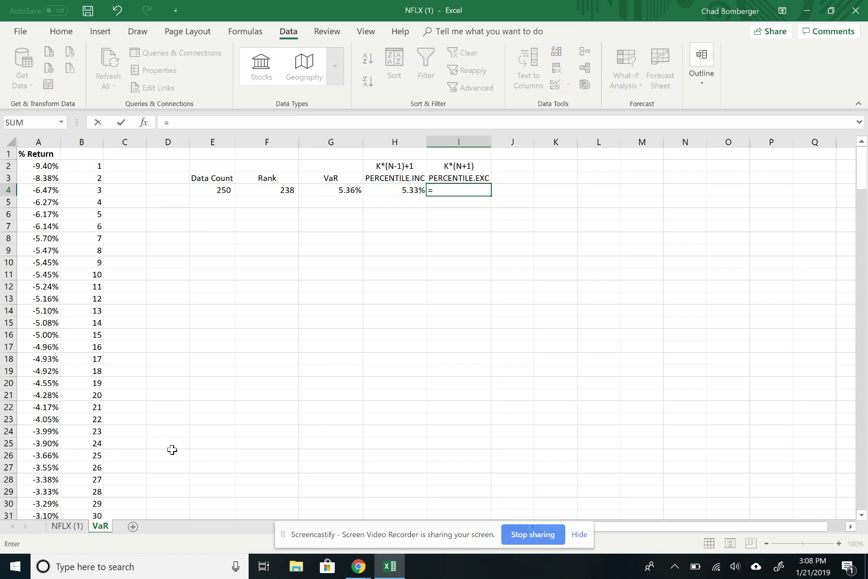
pyautogui.write('per')
pyautogui.press('Tab')
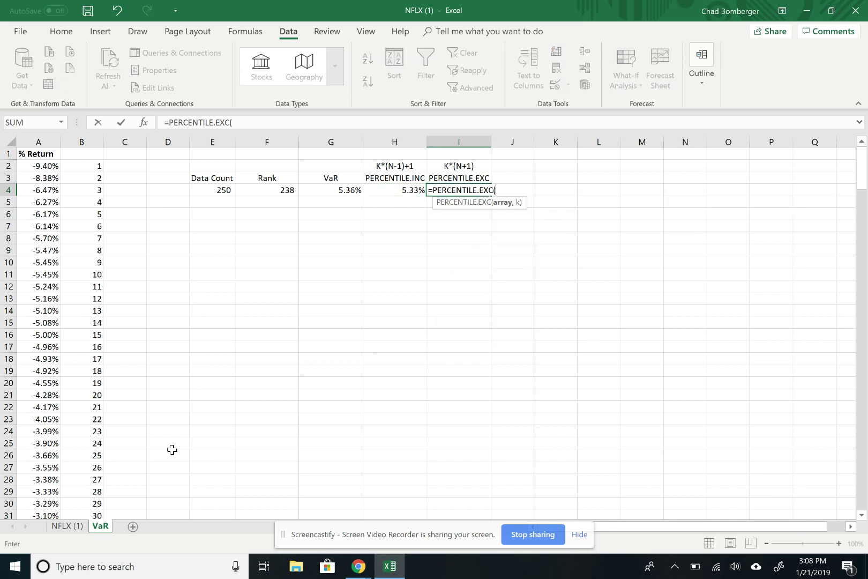
pyautogui.press('Left')
pyautogui.press('Left')
pyautogui.press('Left')
pyautogui.press('Left')
pyautogui.press('Left')
pyautogui.press('Left')
pyautogui.press('Left')
pyautogui.press('Left')
pyautogui.press('Up')
pyautogui.press('Up')
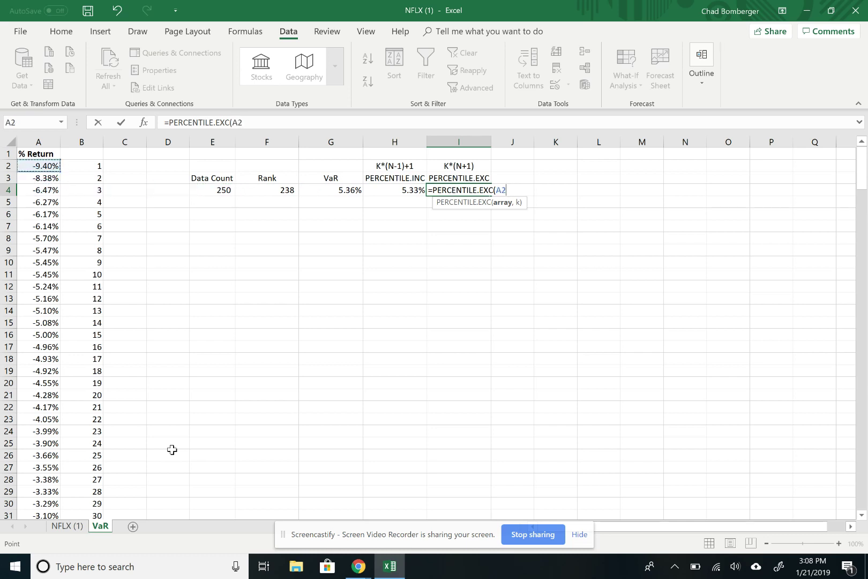
pyautogui.hotkey('ctrl', 'shift', 'Down')
pyautogui.write(',')
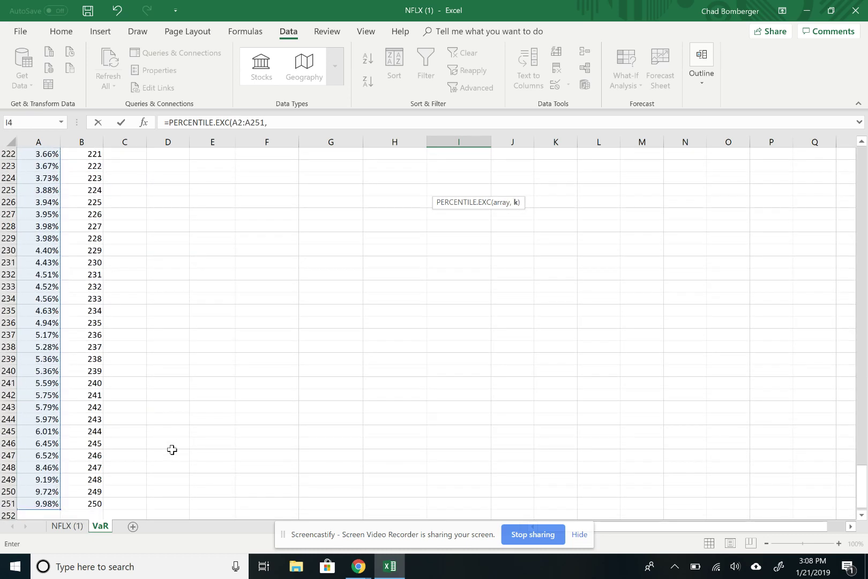
pyautogui.write('0.95)')
pyautogui.press('Return')
pyautogui.press('Up')
pyautogui.press('Up')
pyautogui.press('Up')
pyautogui.press('Up')
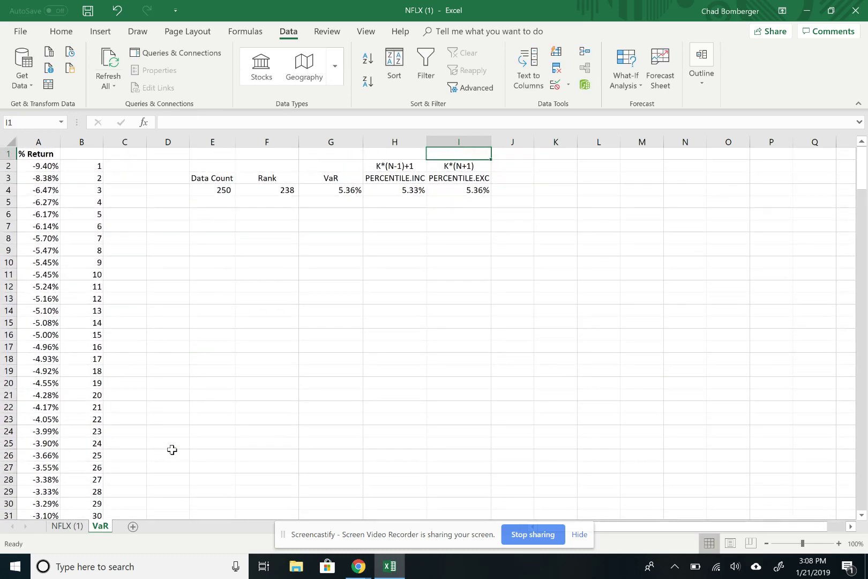
pyautogui.press('Down')
pyautogui.press('Down')
pyautogui.press('Down')
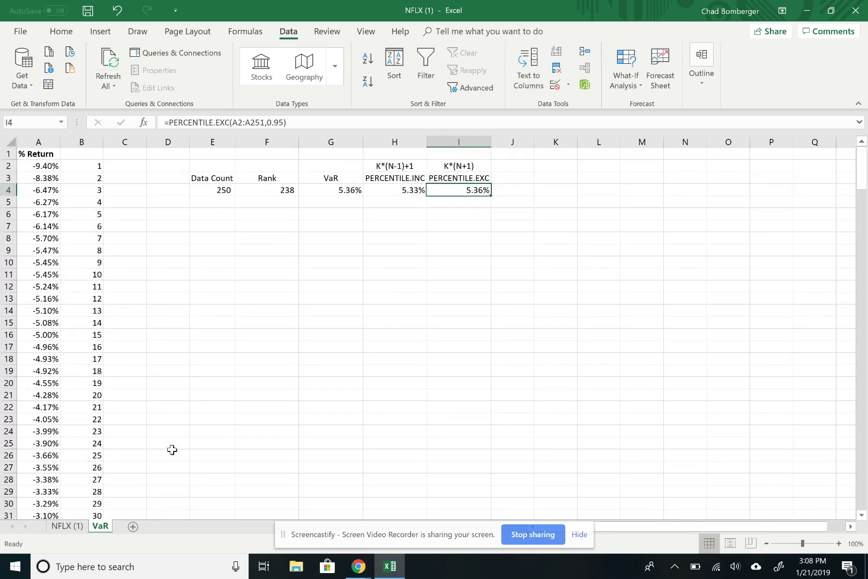
pyautogui.press('Left')
pyautogui.press('Left')
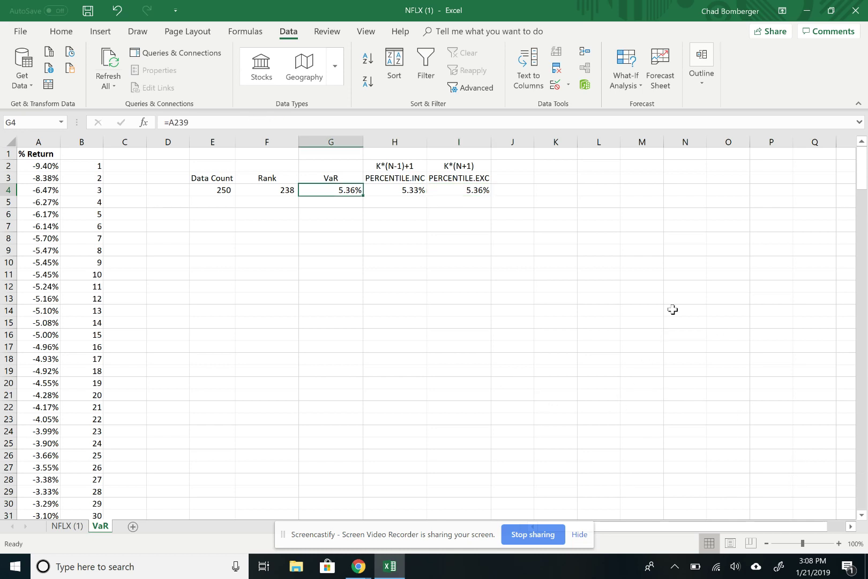
pyautogui.press('Right')
pyautogui.press('Right')
pyautogui.press('Down')
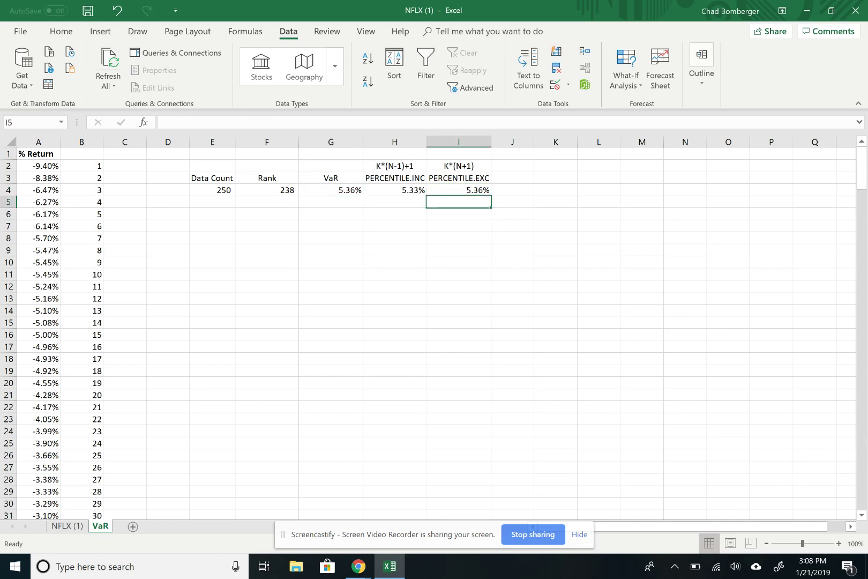
pyautogui.click(394, 189)
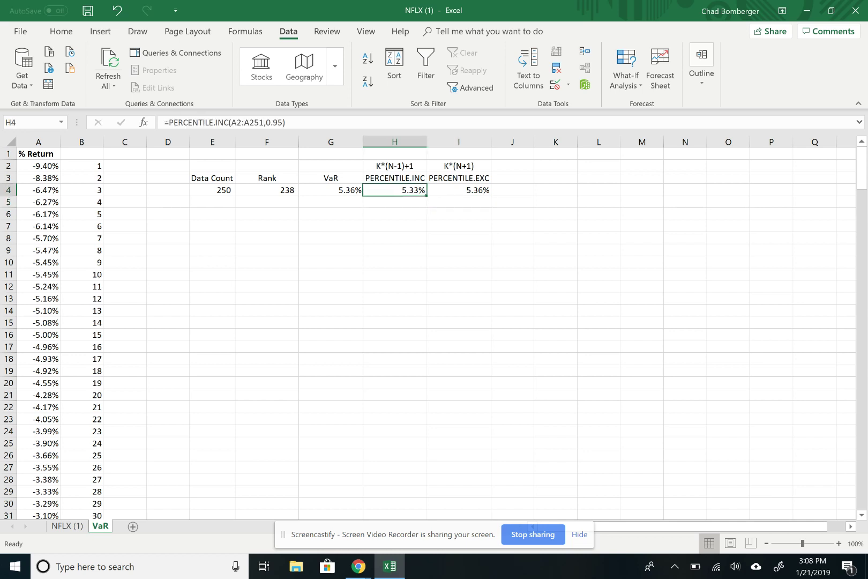
pyautogui.click(394, 177)
pyautogui.click(459, 177)
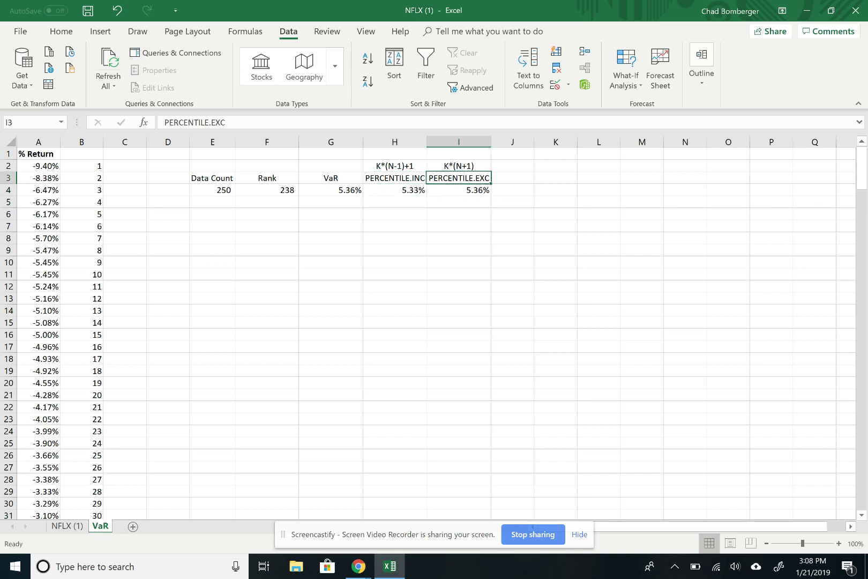
pyautogui.click(394, 178)
pyautogui.click(38, 178)
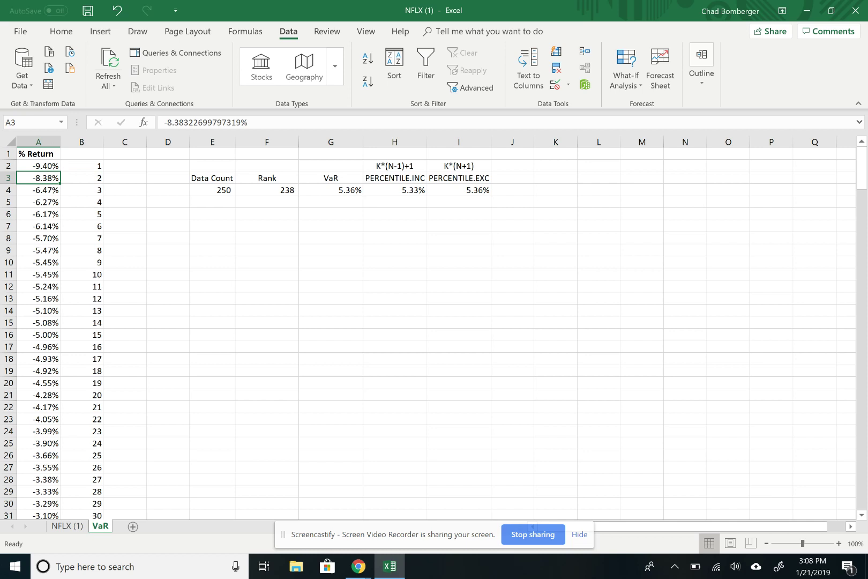
pyautogui.click(38, 166)
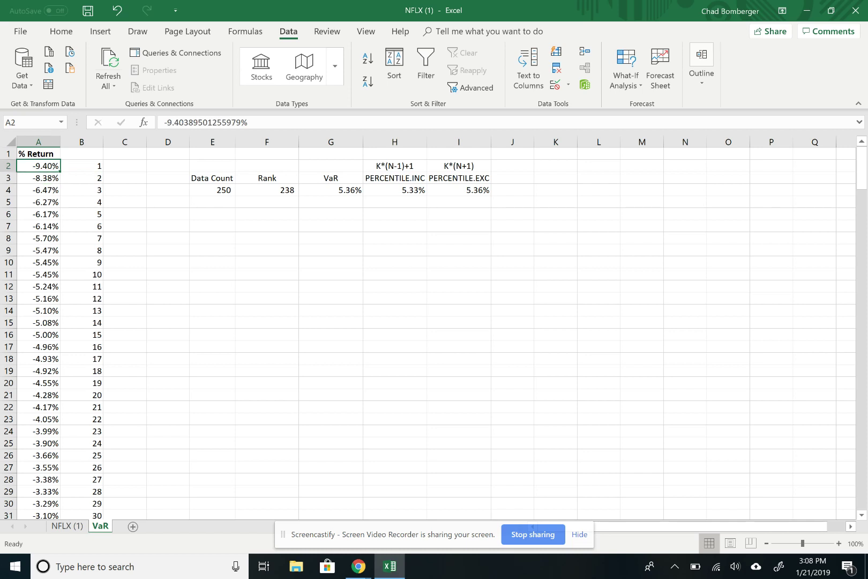
pyautogui.press('Right')
pyautogui.press('Right')
pyautogui.press('Right')
pyautogui.press('Right')
pyautogui.press('Right')
pyautogui.press('Right')
pyautogui.press('Right')
pyautogui.press('Right')
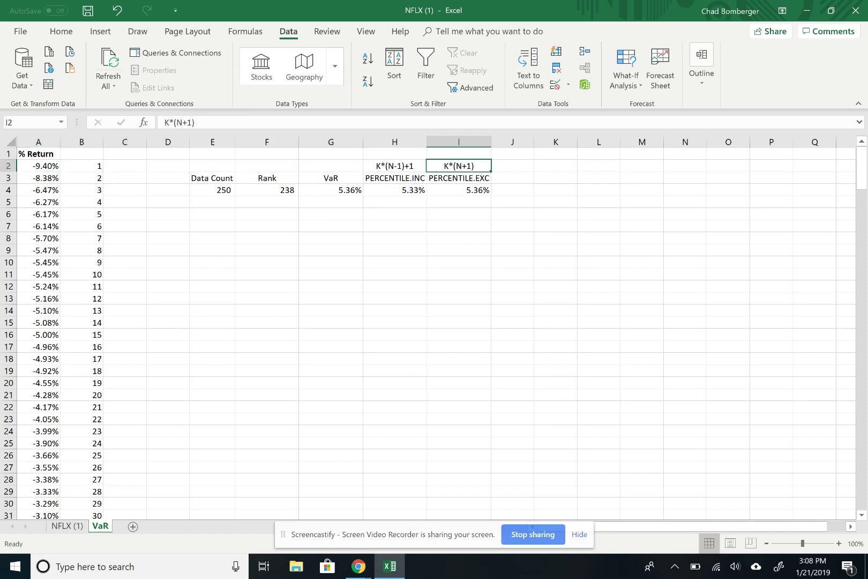
pyautogui.press('Down')
pyautogui.click(394, 177)
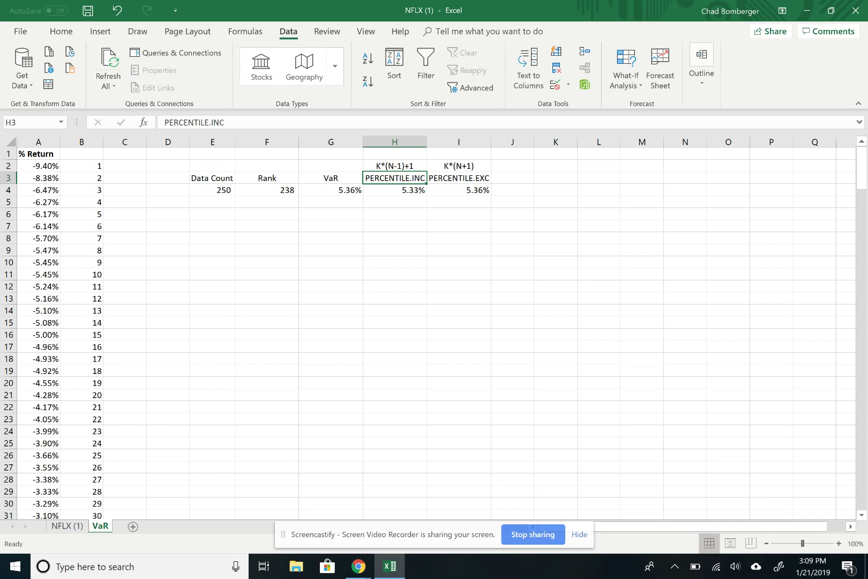
pyautogui.press('Down')
pyautogui.press('Left')
pyautogui.press('Left')
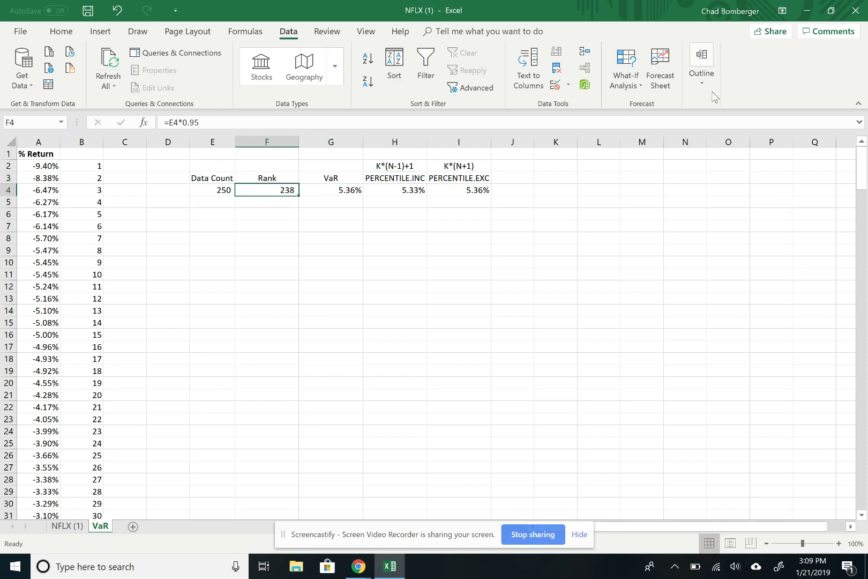
# Add one decimal to F4 so the Rank shows 237.5, then compare G4, H4 and I4
pyautogui.click(61, 31)
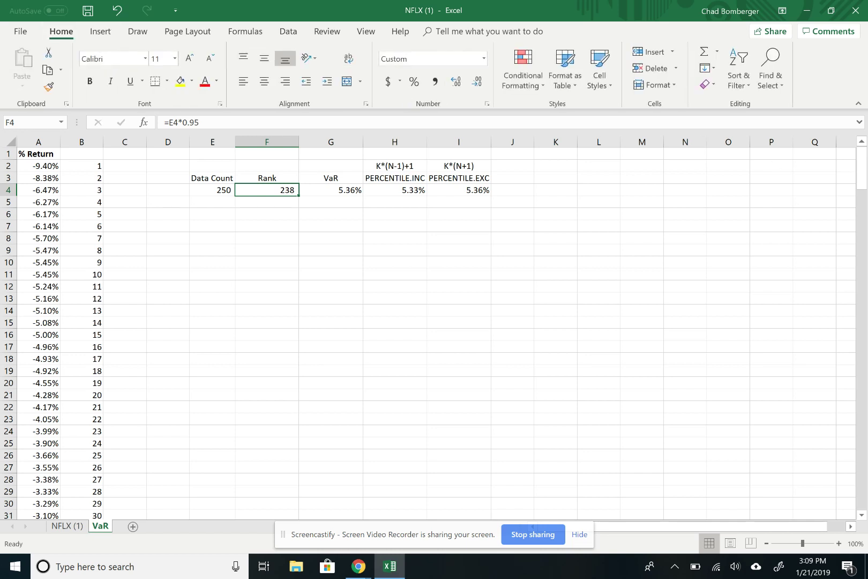
pyautogui.click(456, 81)
pyautogui.press('Right')
pyautogui.press('Right')
pyautogui.press('Right')
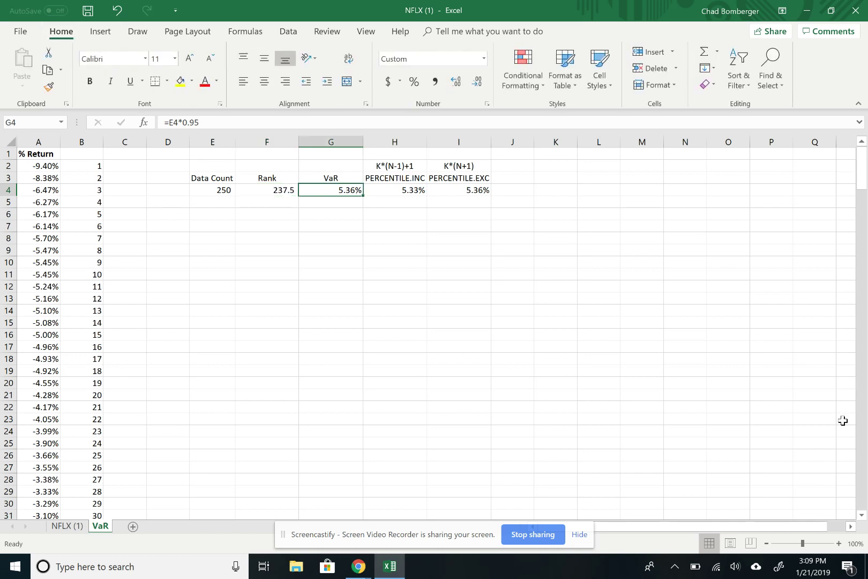
pyautogui.press('Left')
pyautogui.press('Right')
pyautogui.press('Left')
pyautogui.press('Right')
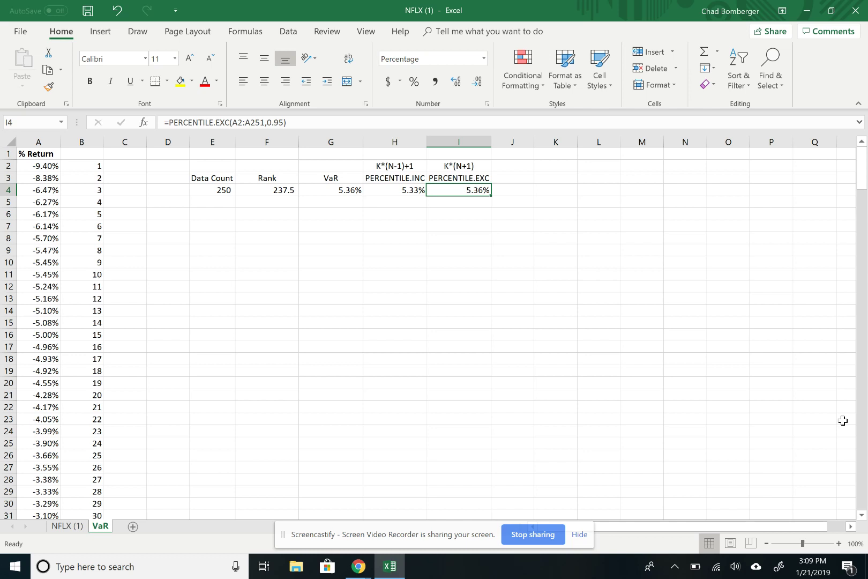
pyautogui.press('Left')
pyautogui.press('Left')
pyautogui.press('Left')
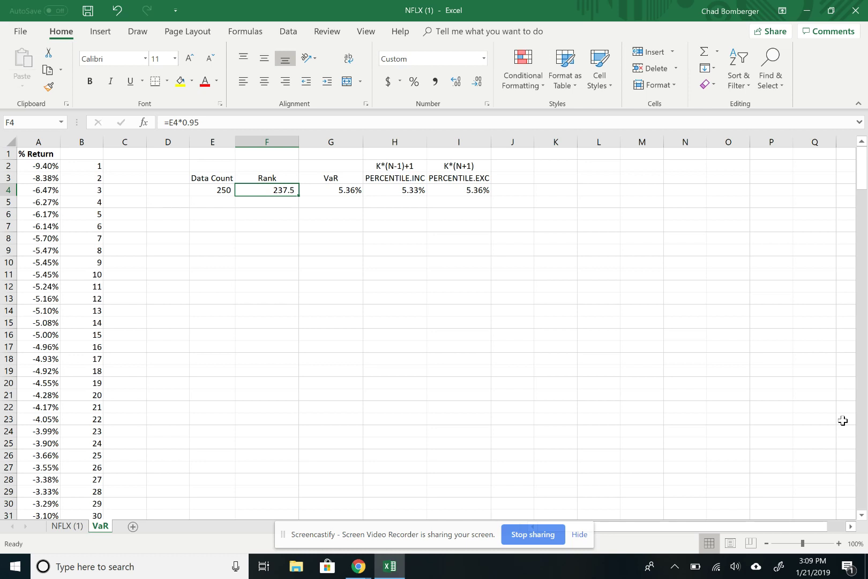
pyautogui.press('Right')
pyautogui.press('Right')
pyautogui.press('Right')
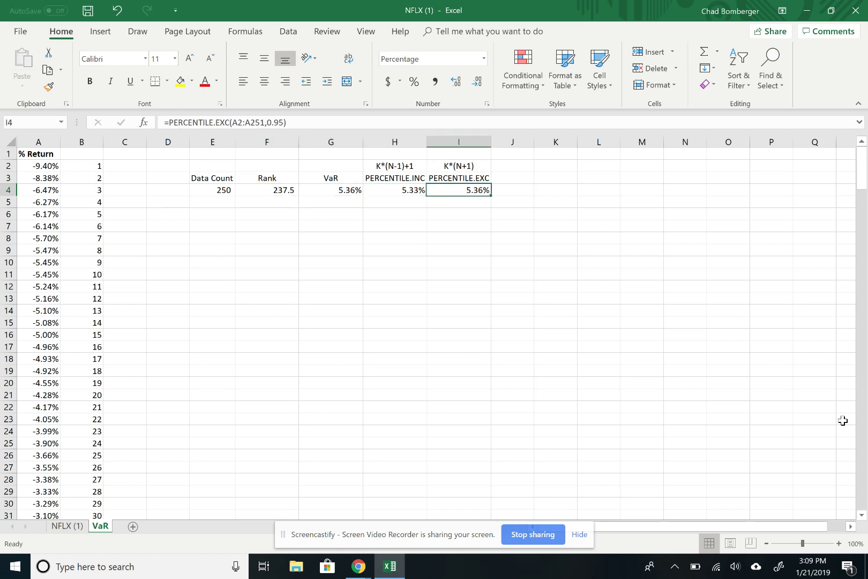
pyautogui.press('Left')
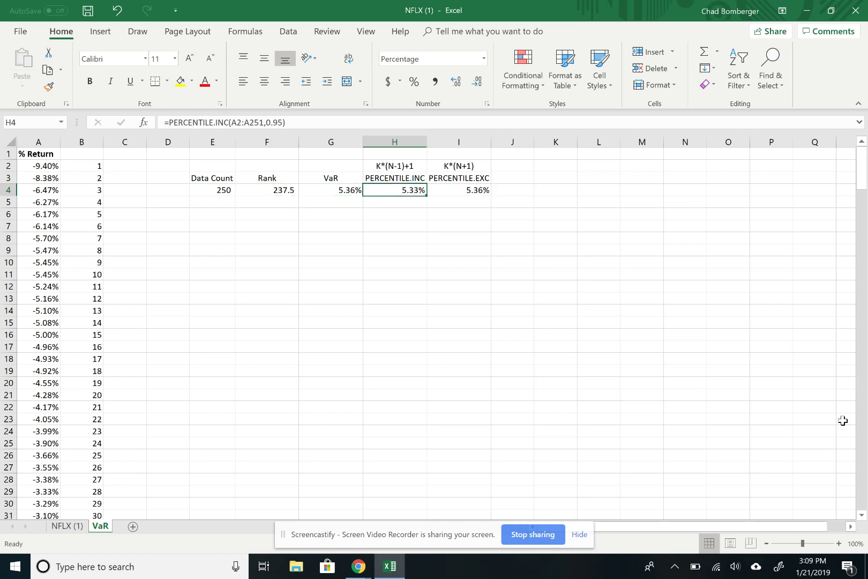